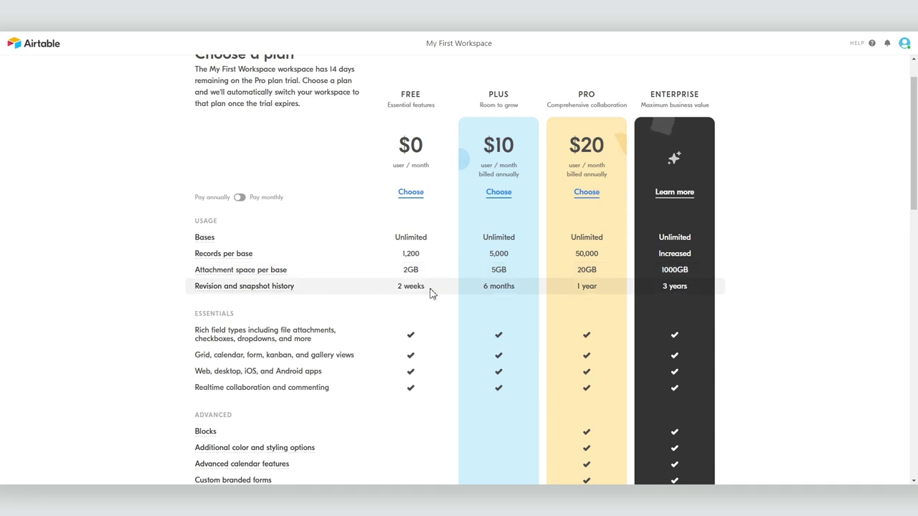
Step: Compare the workspace plans, confirm the Free plan for My First Workspace, and return to the bases overview
scroll(431, 293, "down", 9)
scroll(431, 292, "up", 7)
scroll(430, 293, "down", 3)
scroll(430, 292, "down", 2)
left_click(410, 262)
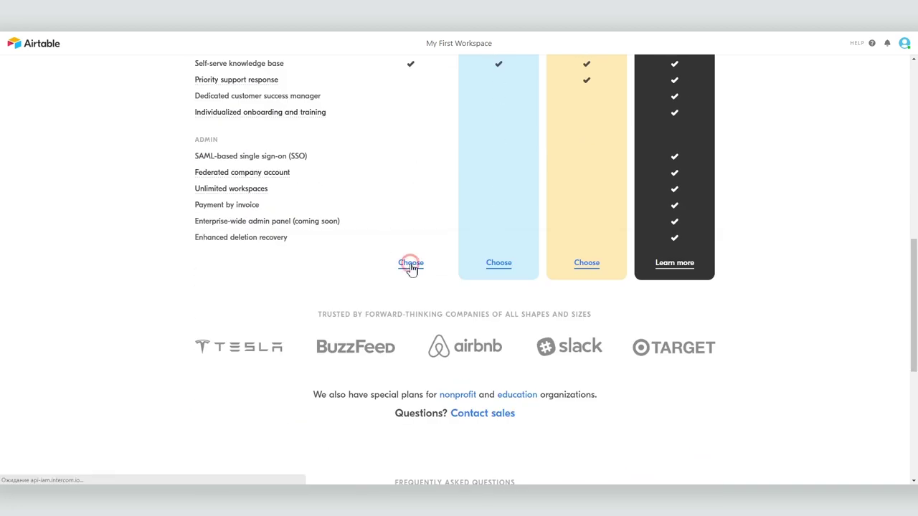
left_click(356, 190)
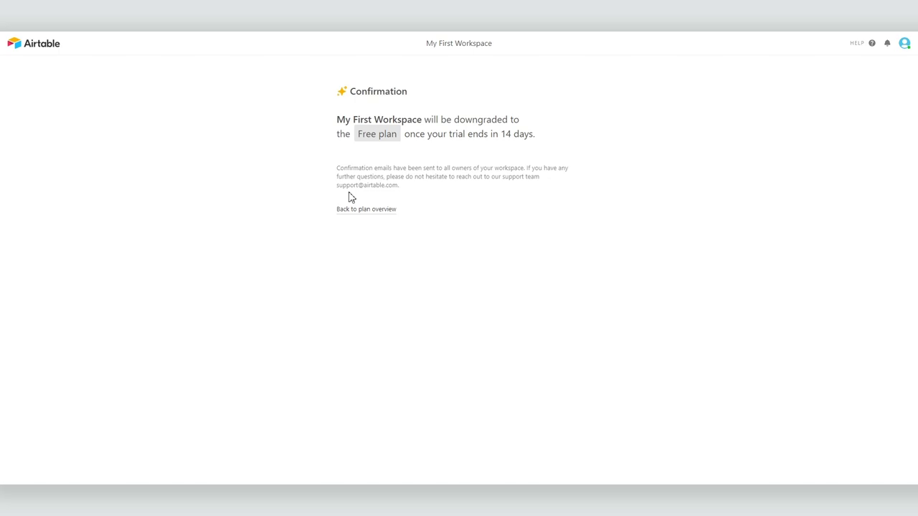
left_click(47, 44)
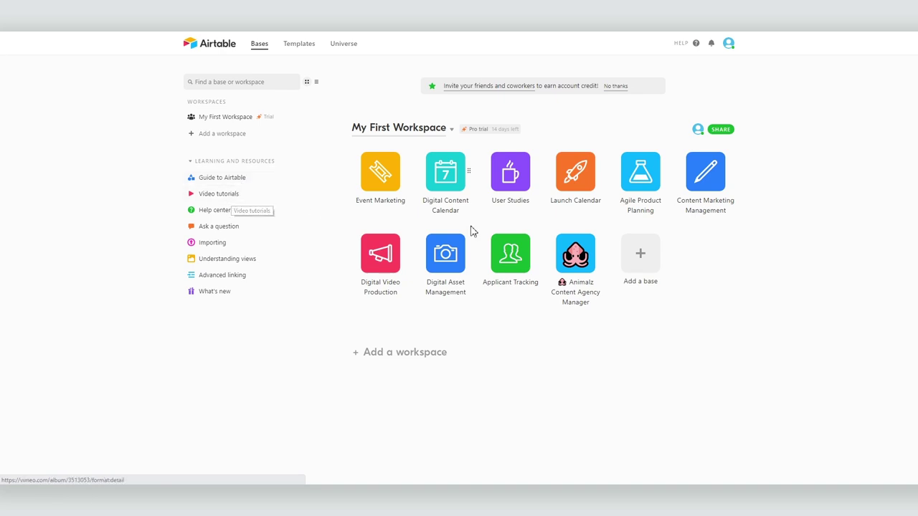
Step: Replace the profile picture on the account page and return to the bases overview
left_click(728, 43)
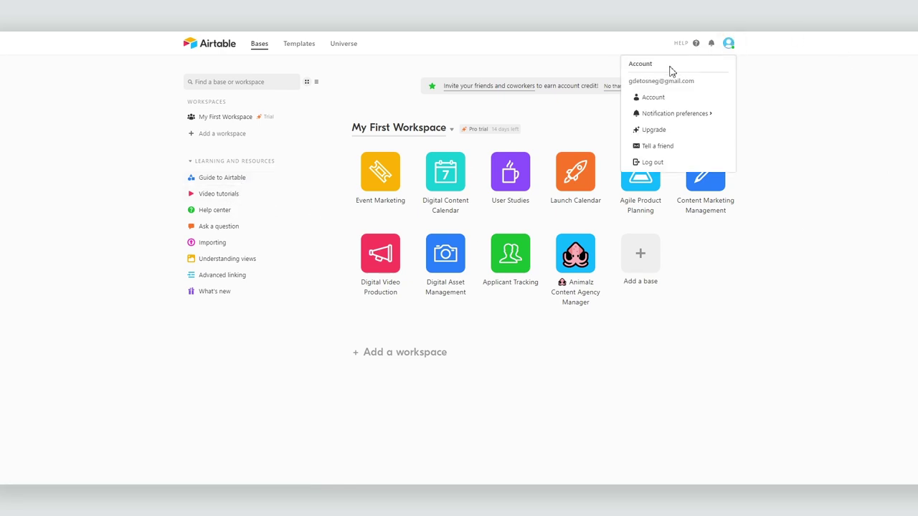
left_click(656, 100)
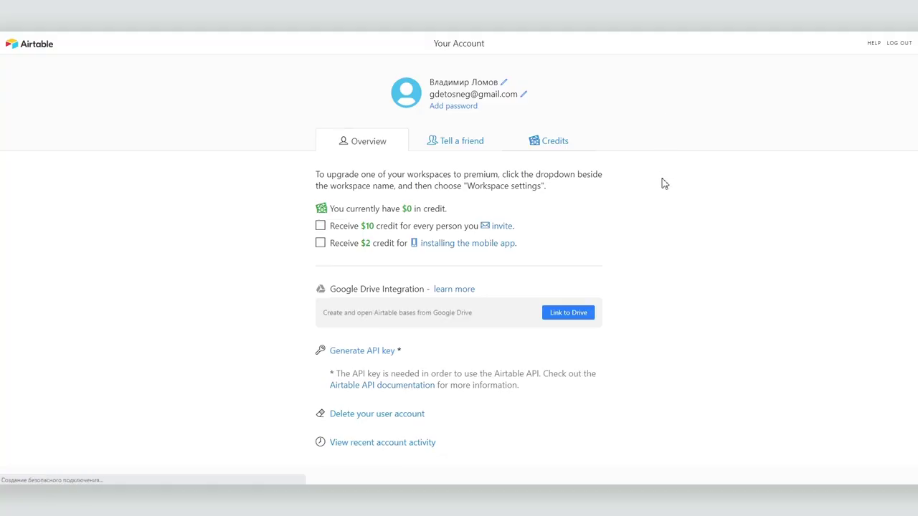
left_click(405, 94)
left_click(19, 48)
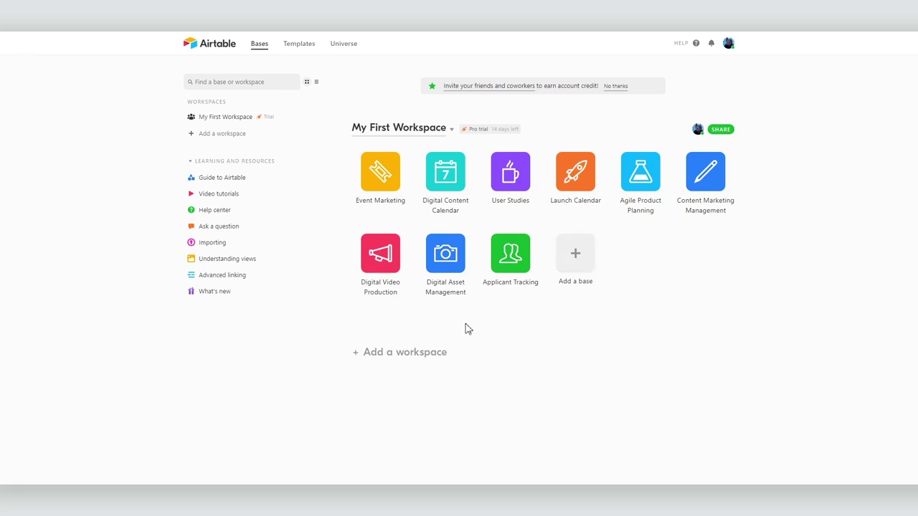
Step: Add a new workspace and name it 123
left_click(407, 351)
left_click(429, 291)
type("123")
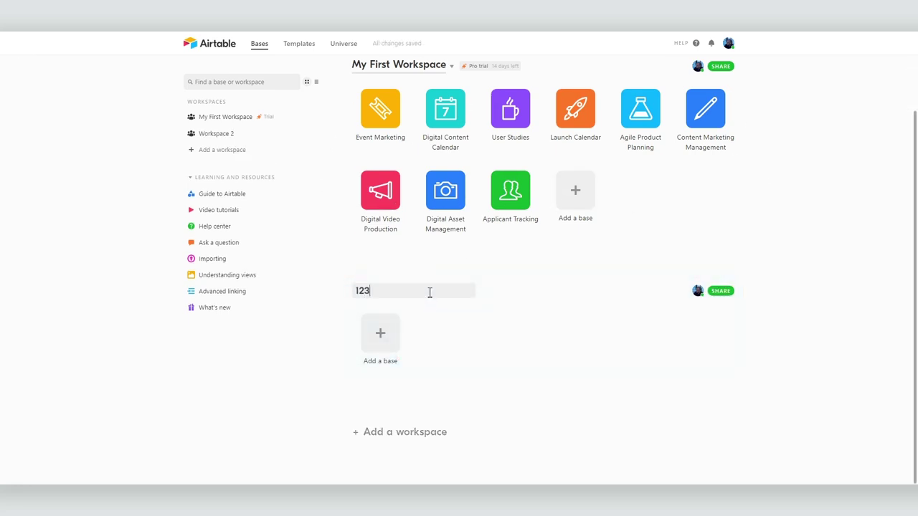
key("Return")
Step: Delete the workspace named 123 and confirm the deletion
left_click(371, 353)
left_click(407, 435)
left_click(426, 435)
Step: Rename My First Workspace to the owner's name
left_click(416, 129)
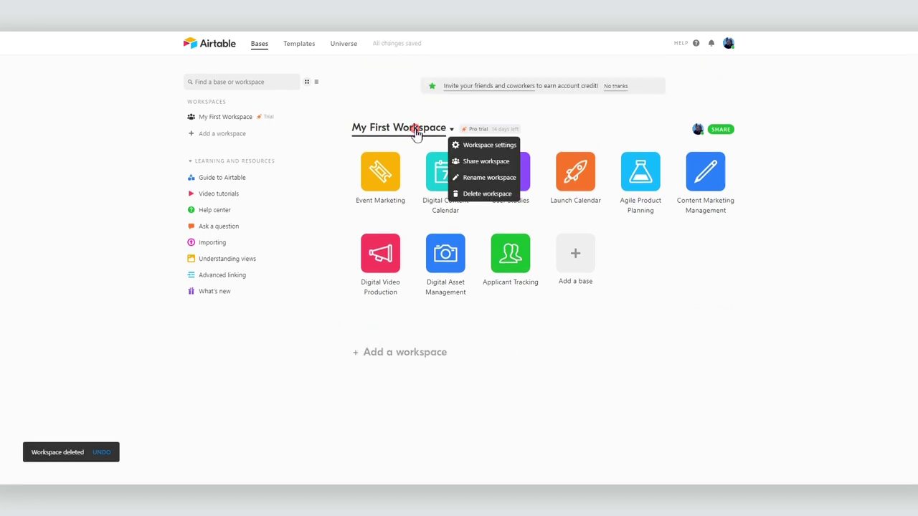
left_click(478, 178)
type("Вова Ломов")
key("Return")
Step: Examine the workspace's email invitation options, trying the Owner and Editor roles before setting Creator again, and close the sharing dialog
left_click(419, 128)
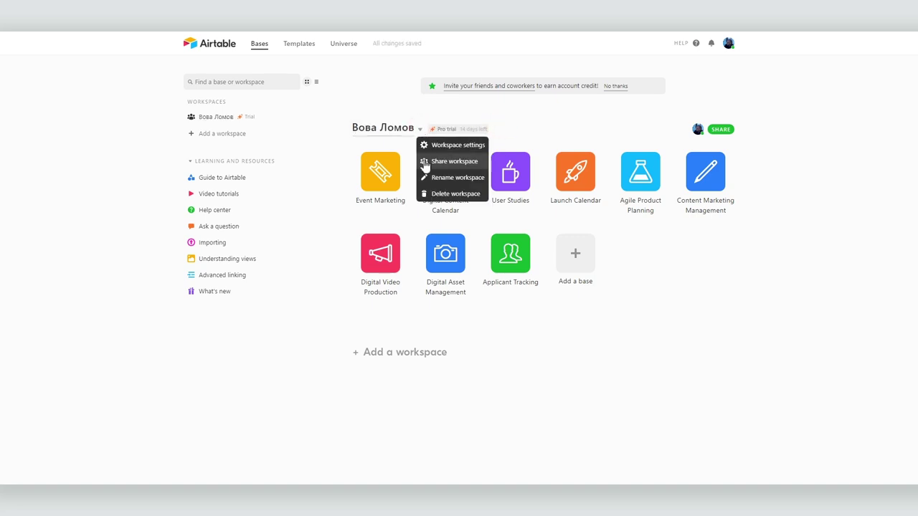
left_click(719, 130)
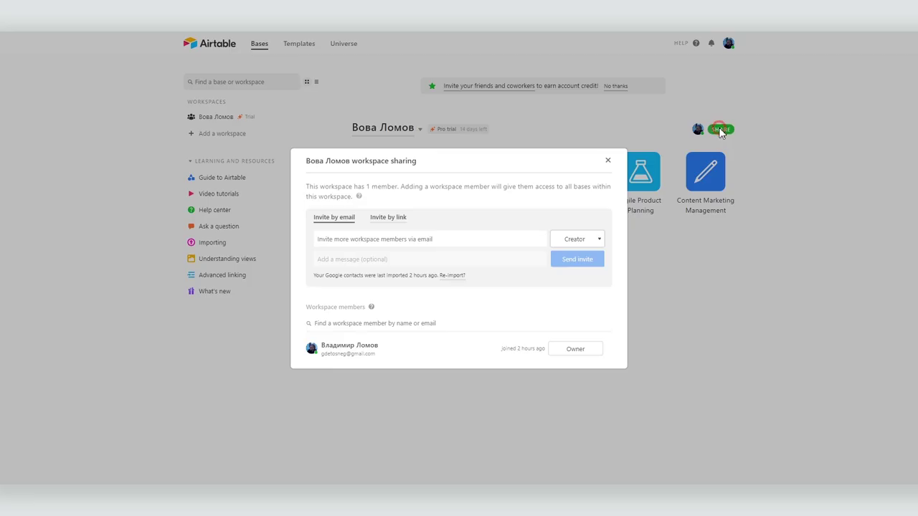
left_click(372, 244)
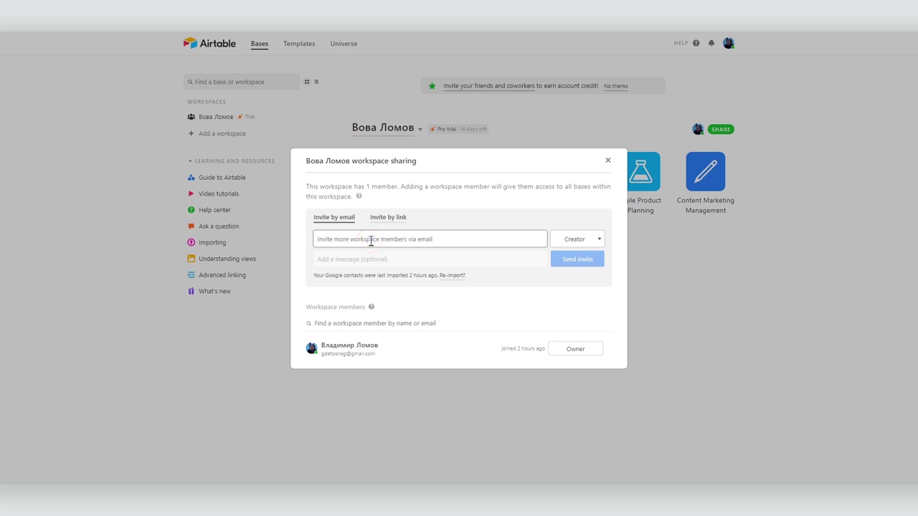
left_click(580, 240)
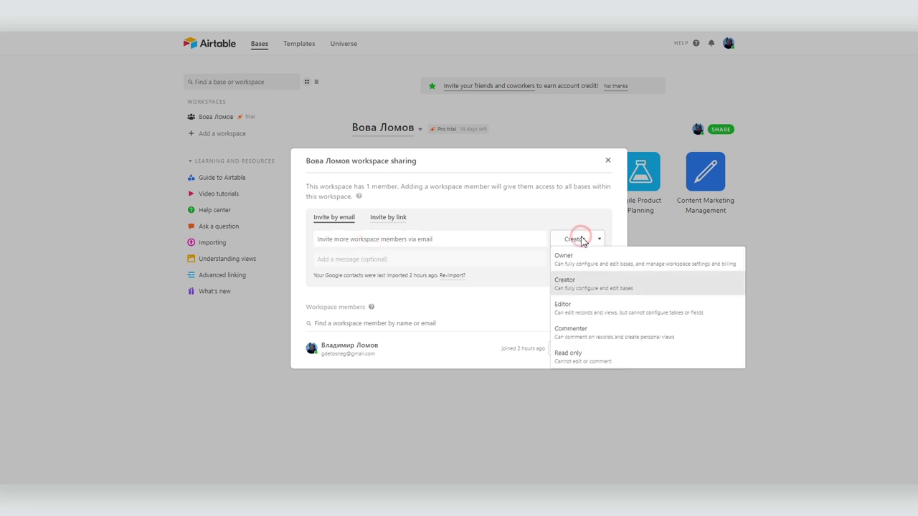
left_click(574, 258)
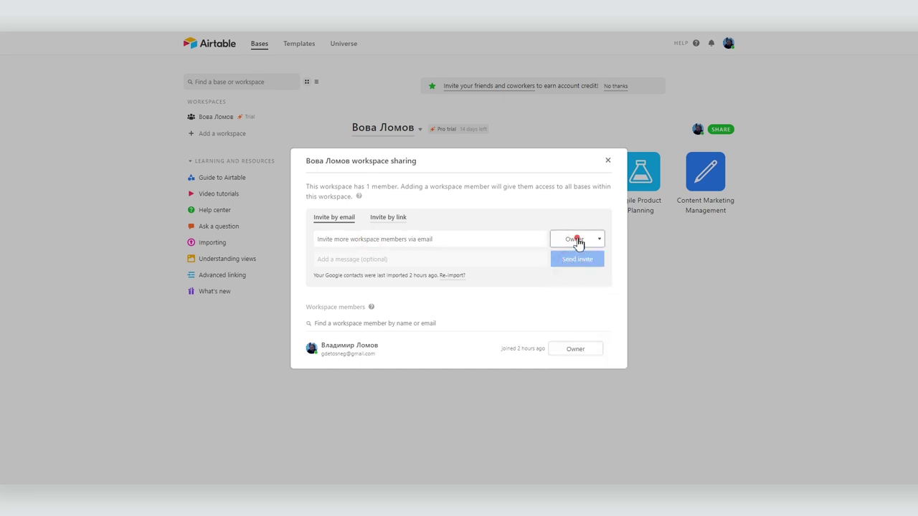
left_click(578, 240)
left_click(579, 314)
left_click(579, 239)
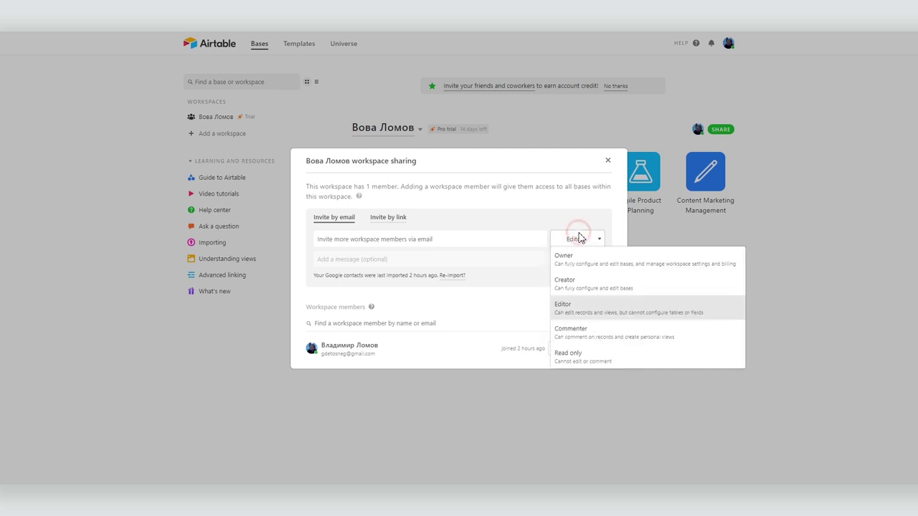
left_click(573, 282)
left_click(363, 240)
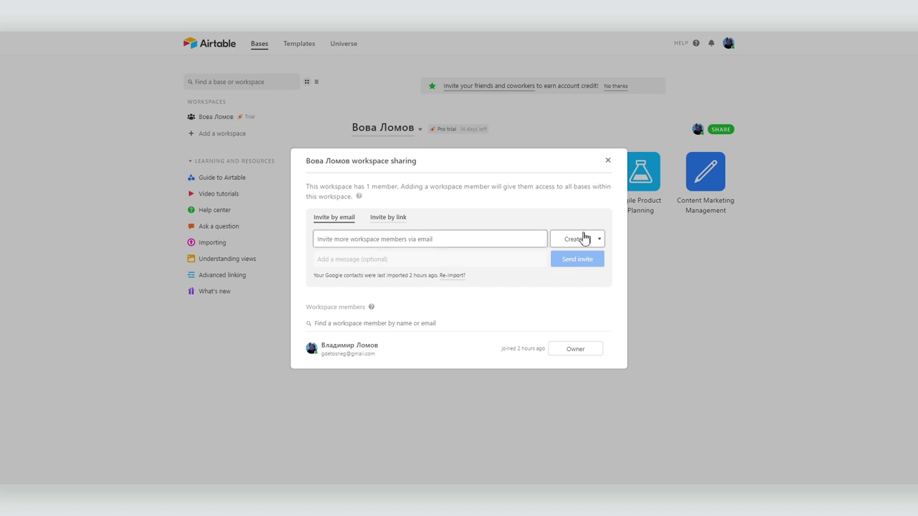
left_click(608, 162)
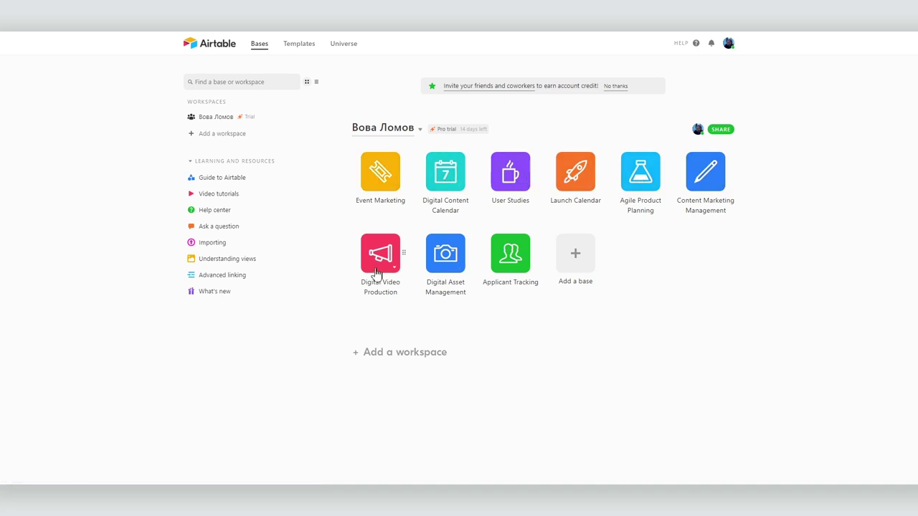
Step: Open the Event Marketing base, view its Events table, and return to the bases overview
left_click(380, 171)
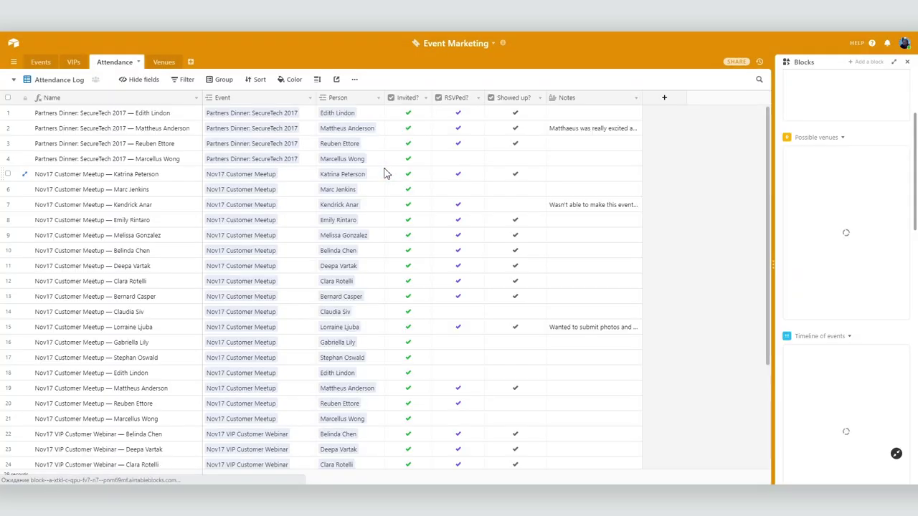
left_click(32, 65)
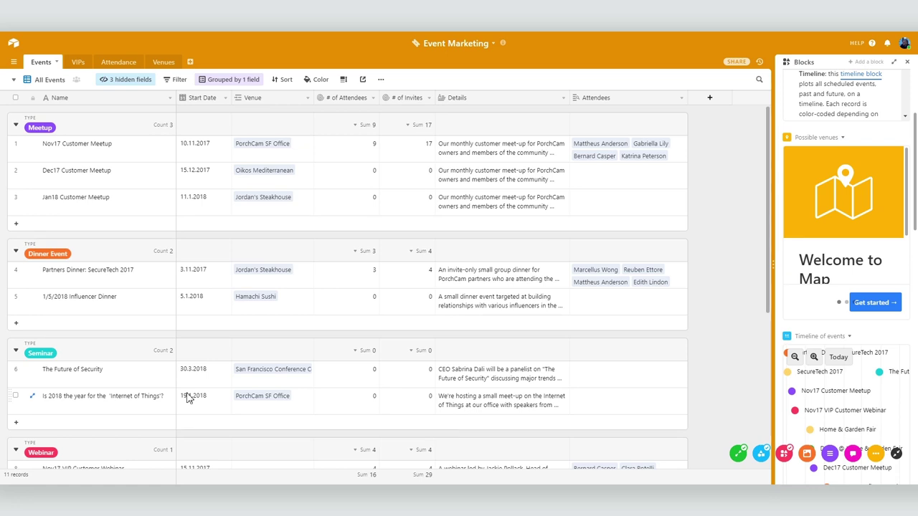
left_click(13, 45)
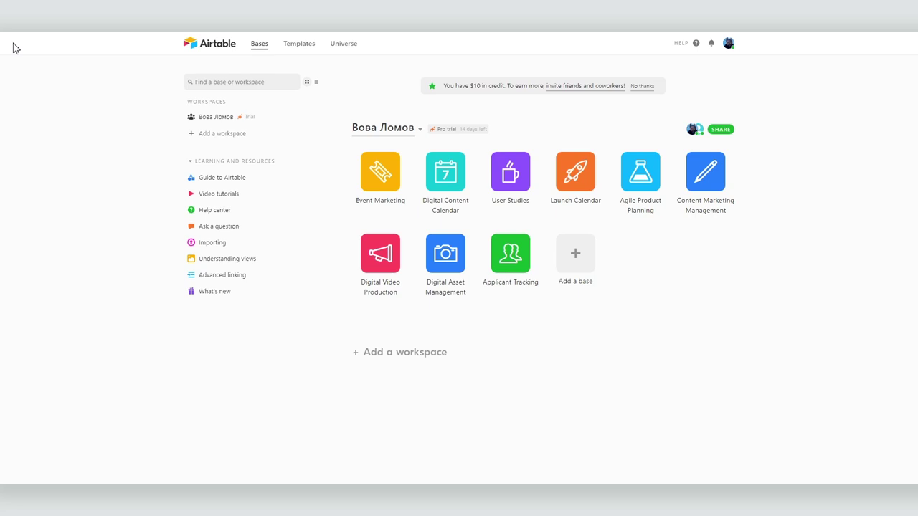
Step: Browse the template gallery and open the Everyday Life category
left_click(301, 45)
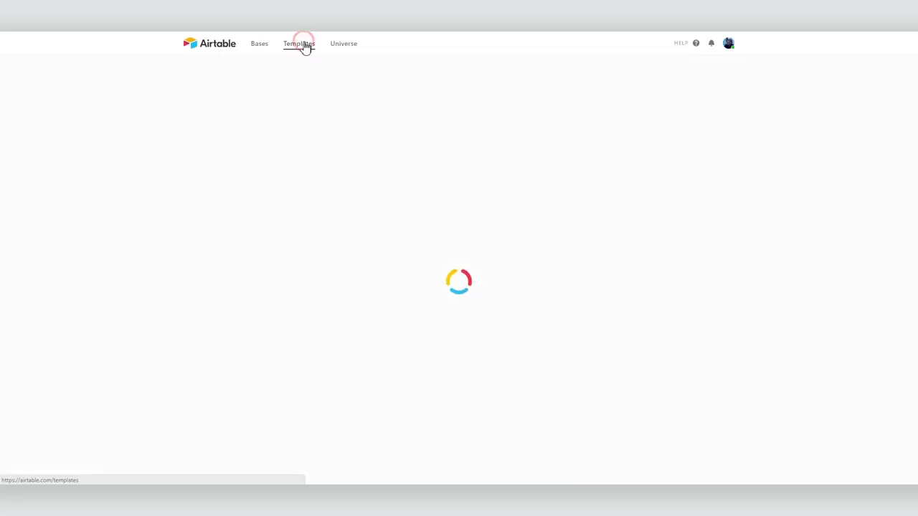
scroll(378, 180, "up", 15)
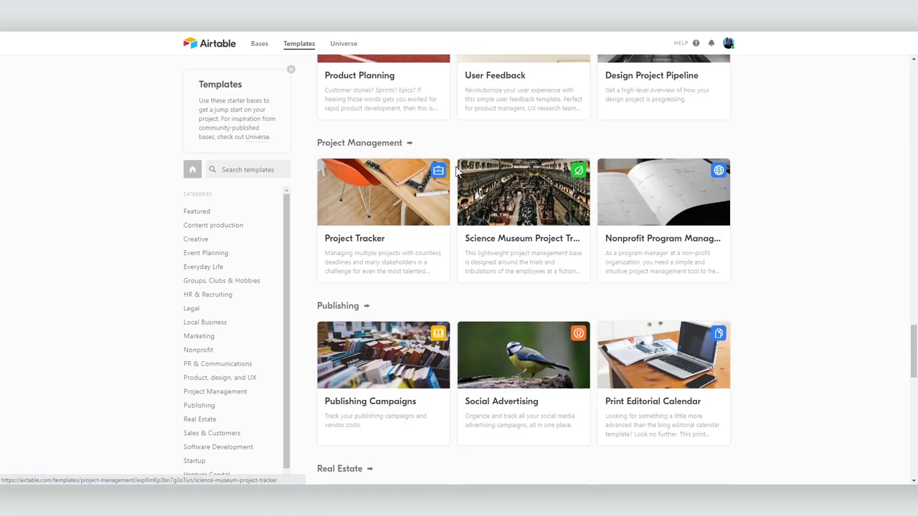
scroll(453, 173, "up", 15)
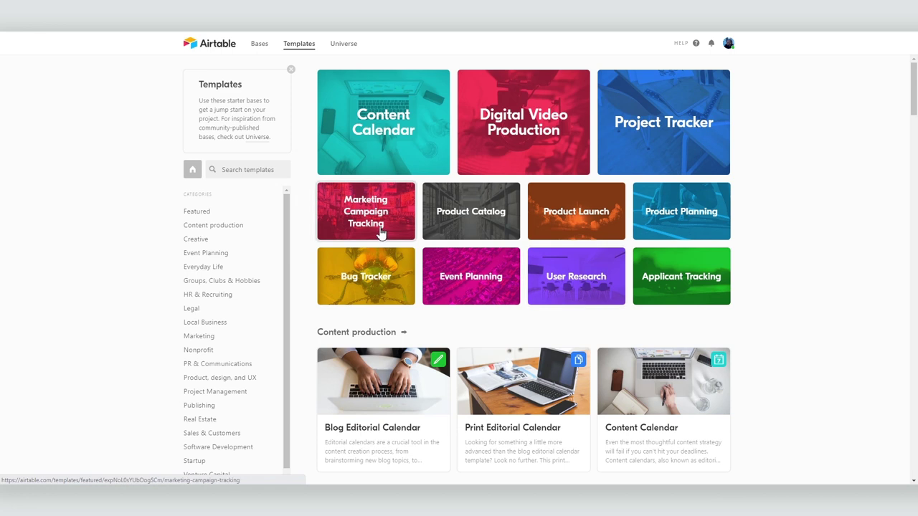
scroll(241, 278, "down", 1)
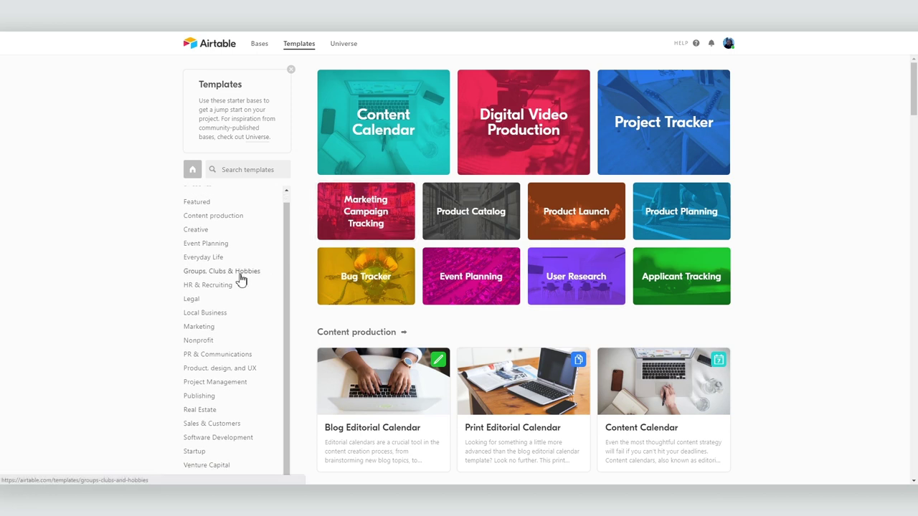
left_click(201, 258)
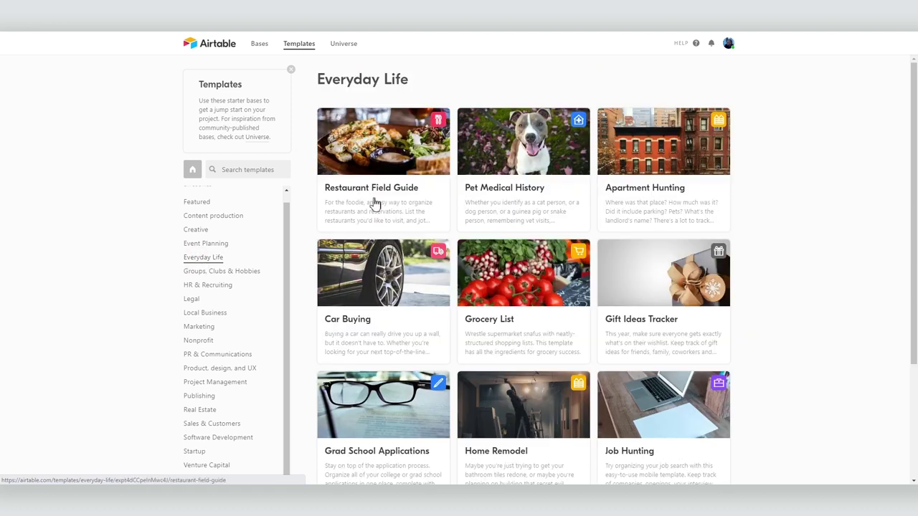
Step: Preview the Pet Medical History template and add it to the workspace as a base
left_click(520, 151)
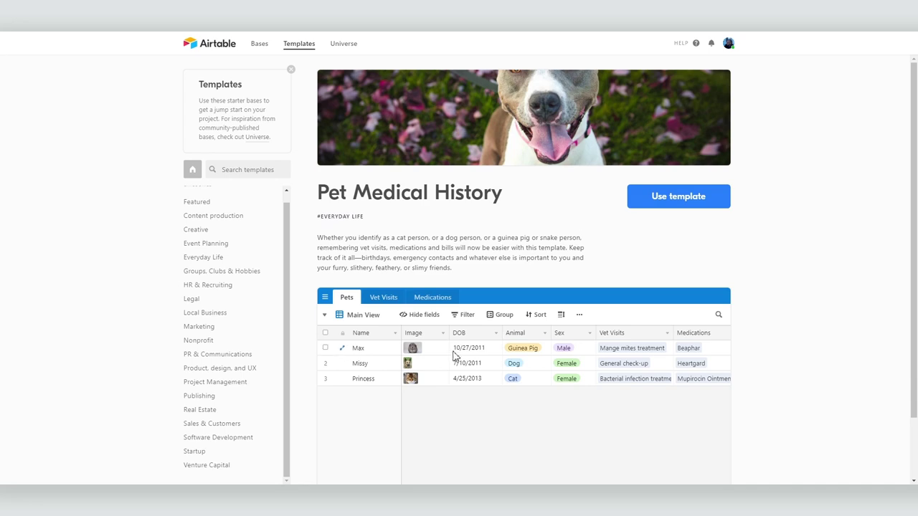
scroll(455, 352, "down", 3)
scroll(454, 352, "up", 3)
left_click(692, 197)
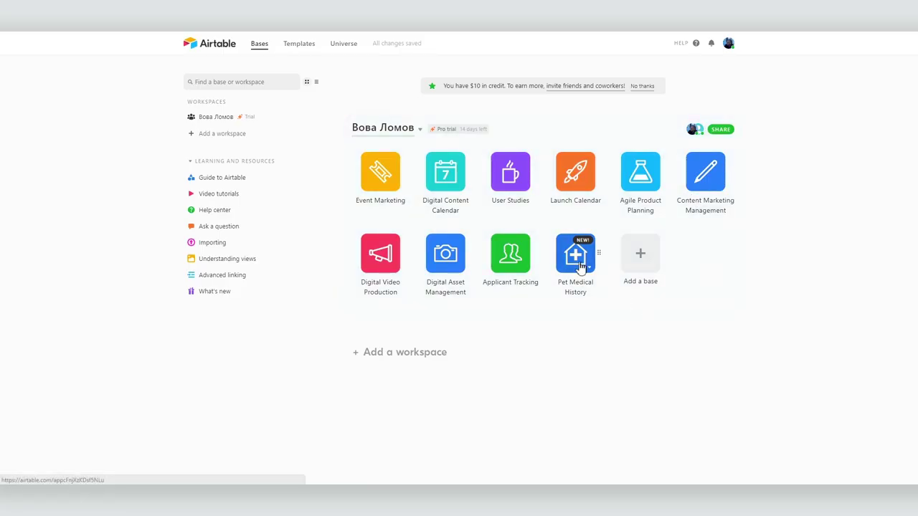
Step: Rename the Pet Medical History base to "Мои домашние питомцы" and set its color to orange
left_click(590, 268)
type("Мои домашние питомцы")
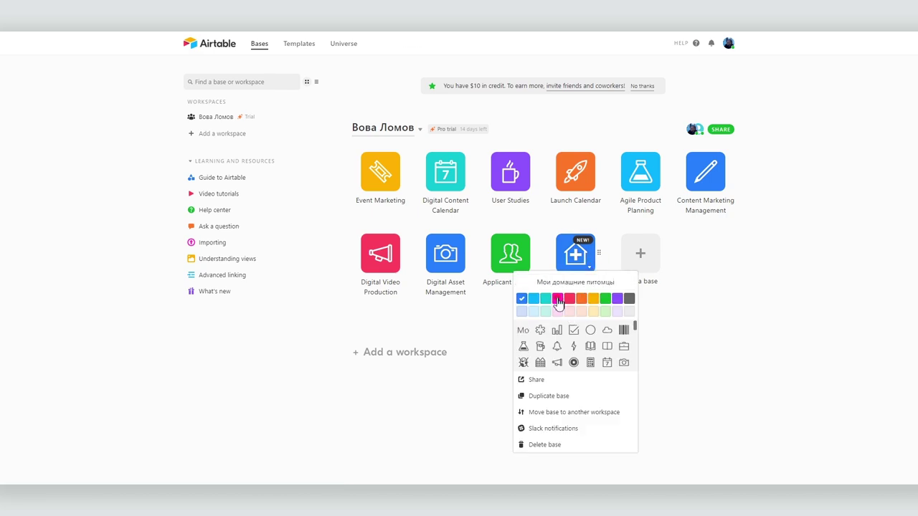
left_click(557, 299)
left_click(581, 299)
Step: Change the icon of the "Мои домашние питомцы" base to the ambulance
scroll(595, 342, "down", 5)
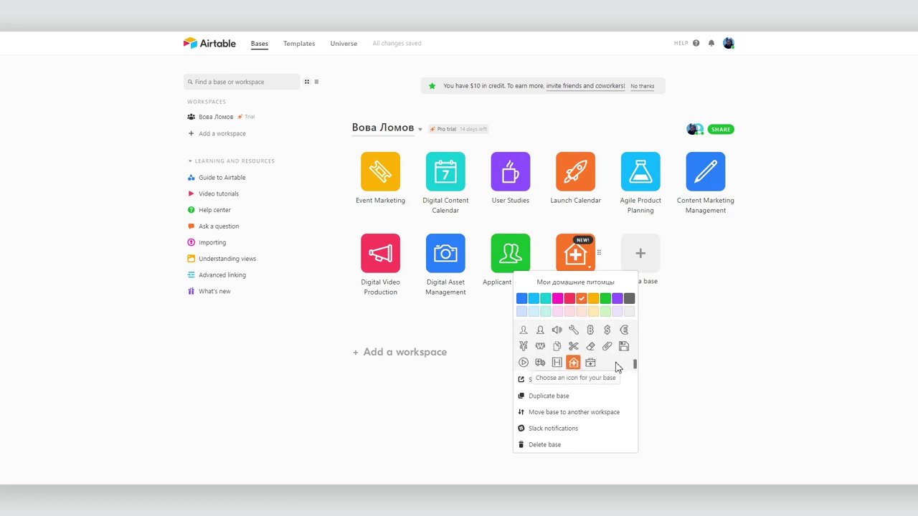
left_click(539, 363)
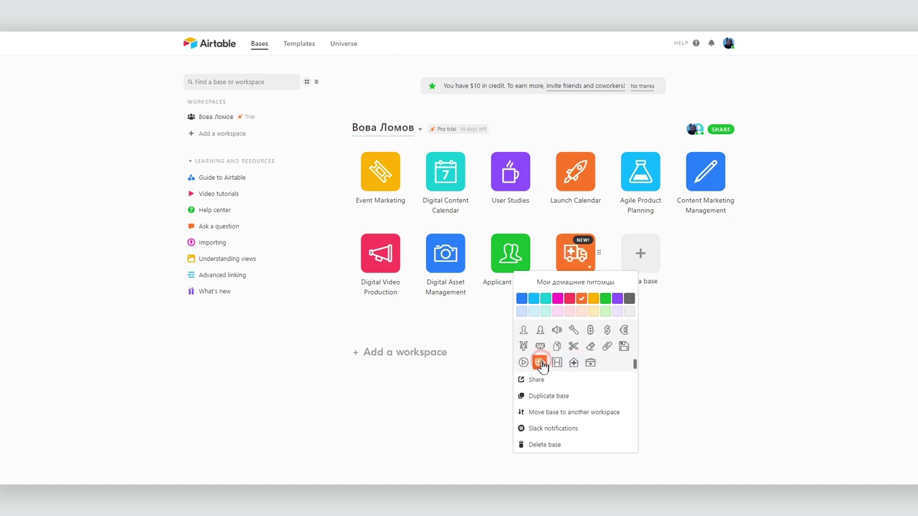
left_click(700, 344)
Step: Open the "Мои домашние питомцы" base and dismiss its base description
left_click(578, 254)
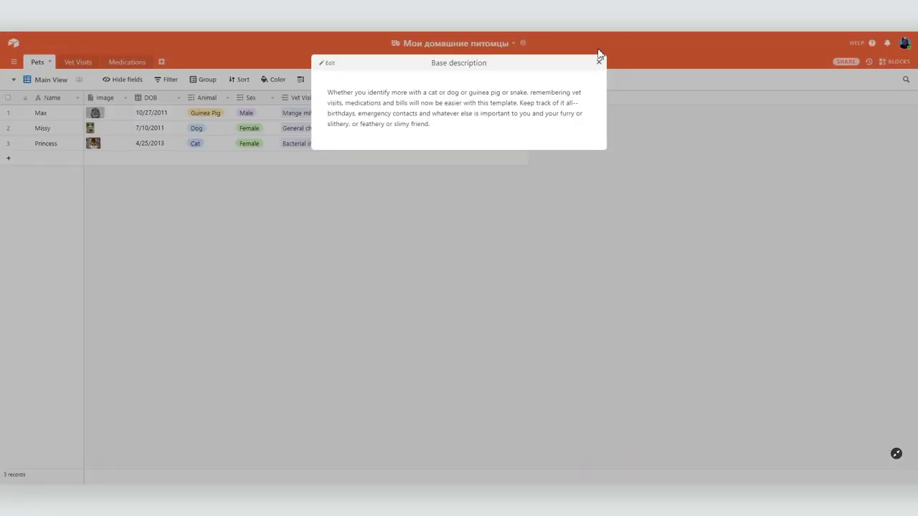
left_click(597, 48)
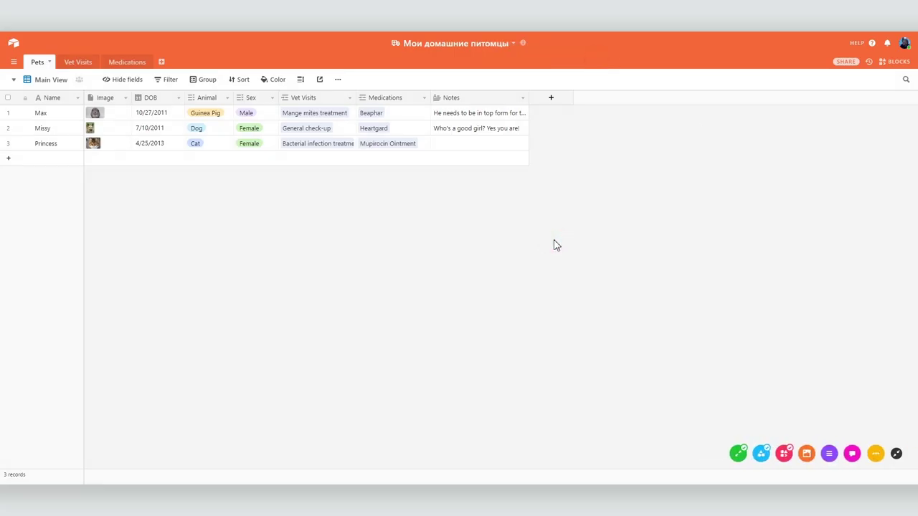
Step: Look through the introductory feature tips, including the one on creating multiple views to filter and sort records, and dismiss it
left_click(739, 454)
left_click(244, 105)
left_click(760, 453)
left_click(594, 343)
left_click(806, 455)
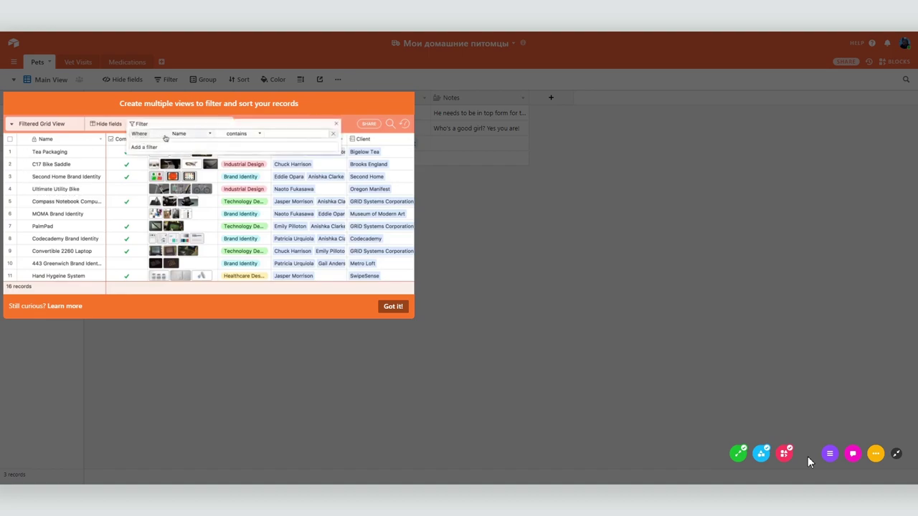
left_click(393, 306)
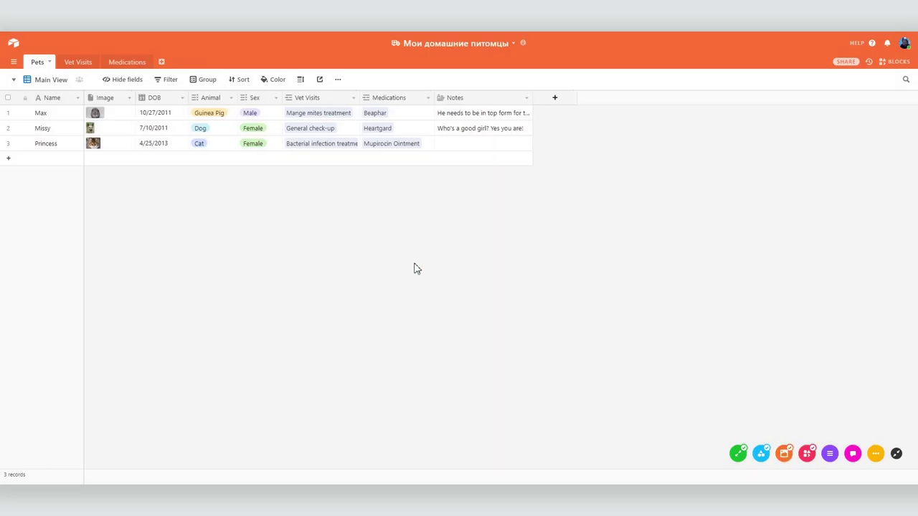
Step: Increase the row height in the Pets table to about four times as tall and widen the Image column
left_click(301, 80)
left_click(322, 156)
left_click_drag(141, 101, 189, 101)
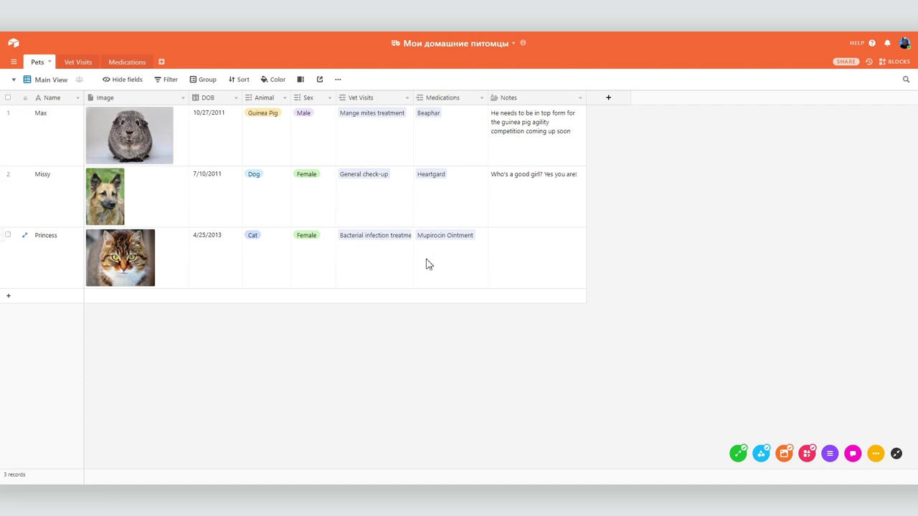
Step: Open the Vet Visits table of the pets base
left_click(79, 63)
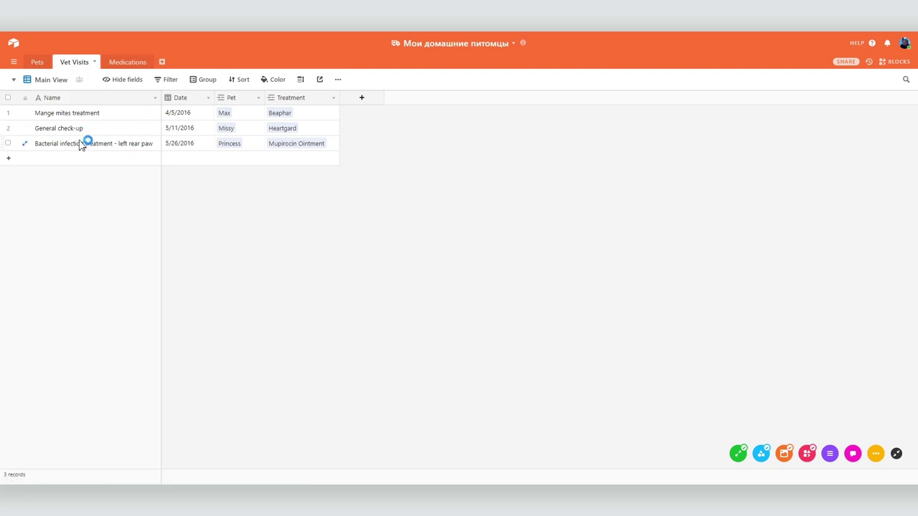
Step: Rename the Condition field in the Medications table to "Что болит"
left_click(133, 63)
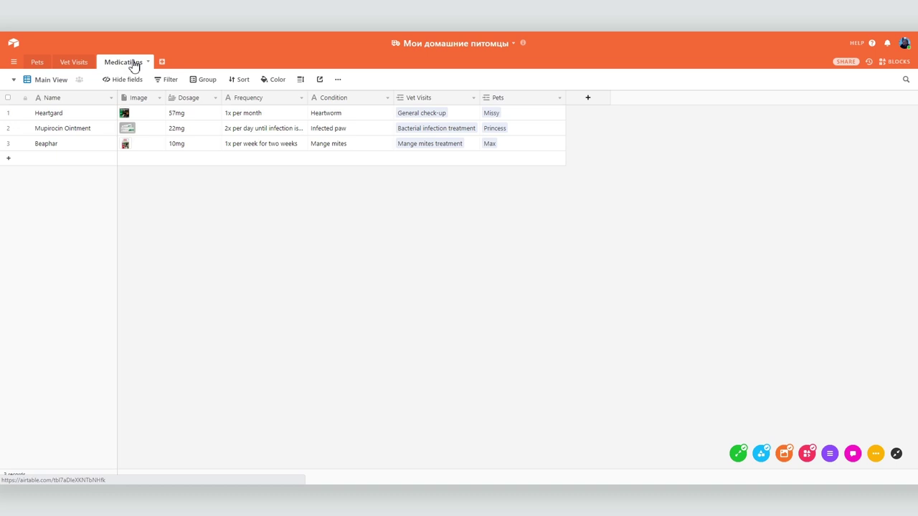
right_click(335, 97)
left_click(333, 164)
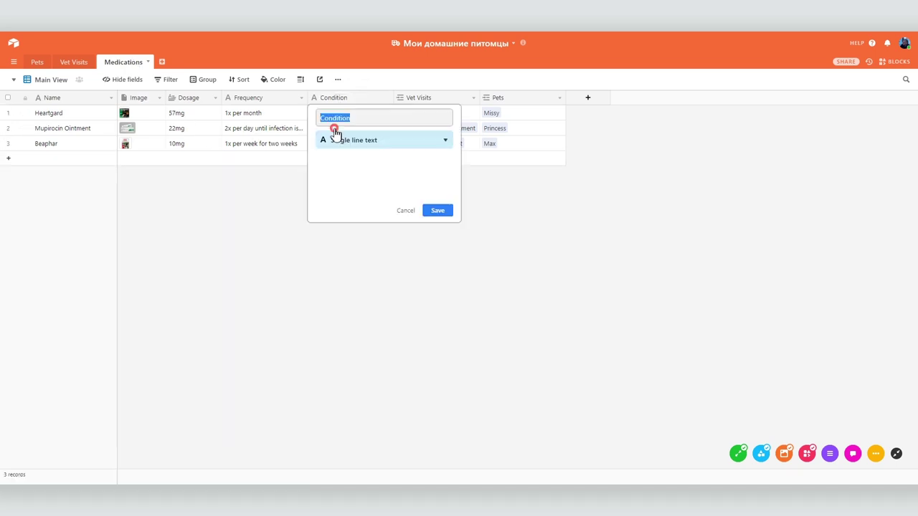
type("Что болит")
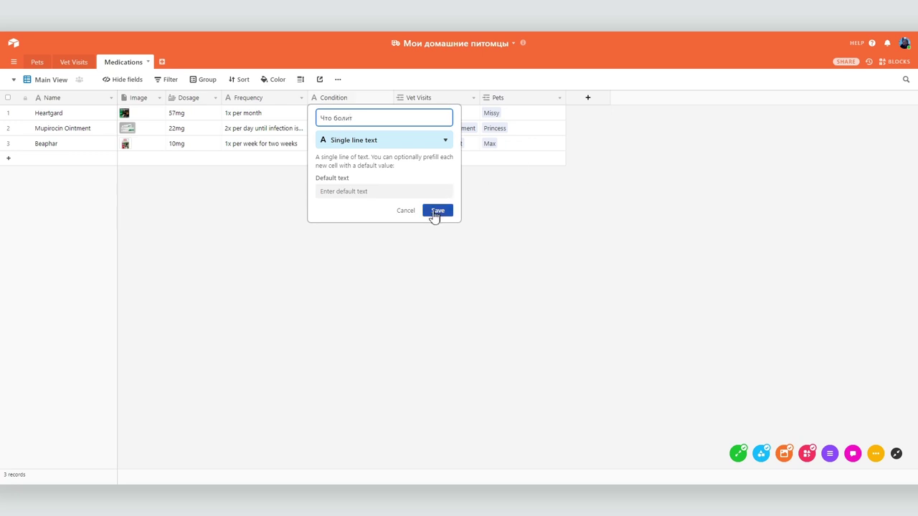
left_click(435, 210)
Step: Replace the "Что болит" value of the Mupirocin Ointment record with "Заражение лапы"
double_click(354, 130)
left_click_drag(353, 130, 240, 139)
type("Заражение лапы")
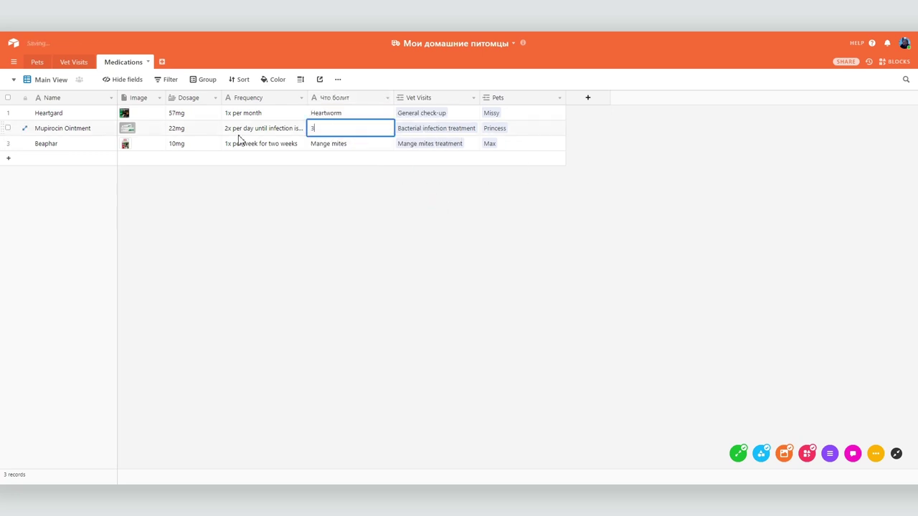
key("Return")
left_click(313, 202)
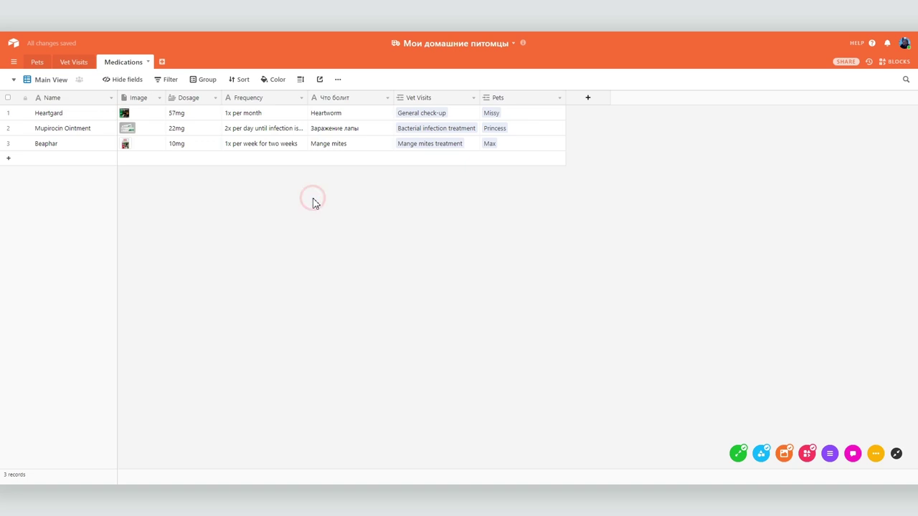
Step: Rename the Vet Visits table to "Визиты ко врачу"
left_click(78, 63)
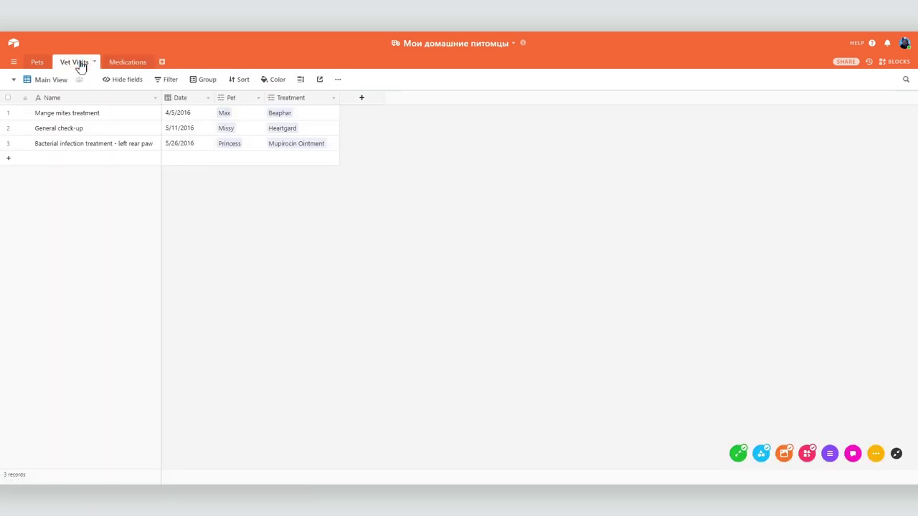
left_click(80, 65)
left_click(69, 78)
type("Визиты ко врачу")
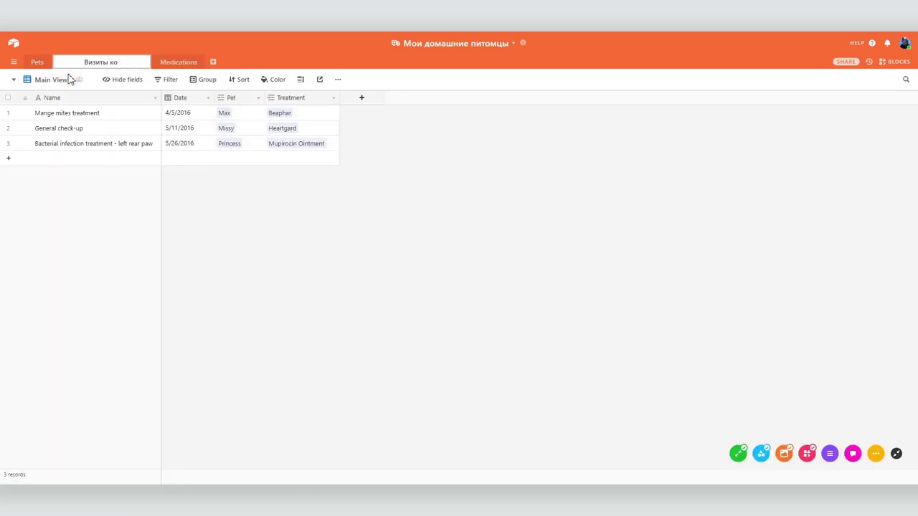
key("Return")
Step: Add a record named "Ежегодное обследование" dated 5/22/2018 to the "Визиты ко врачу" table
left_click(48, 156)
type("Ежег")
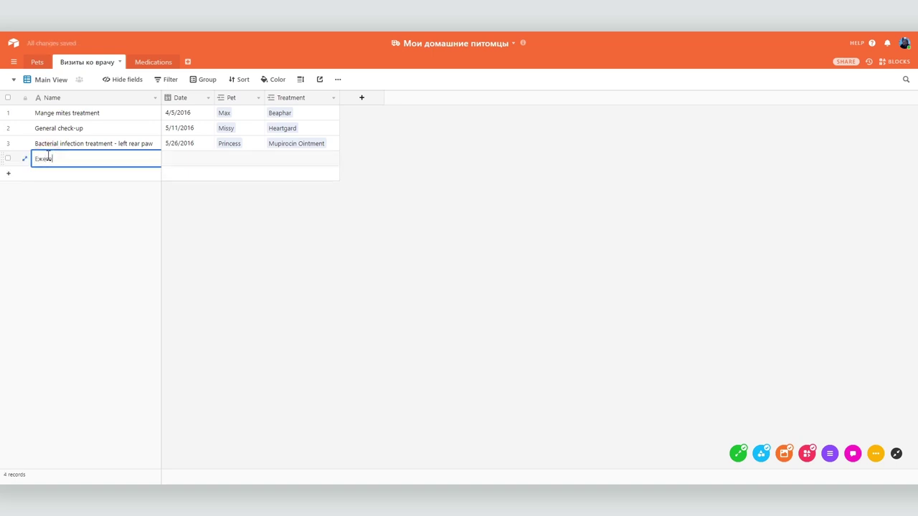
type("одное обследование")
left_click(178, 157)
left_click(178, 156)
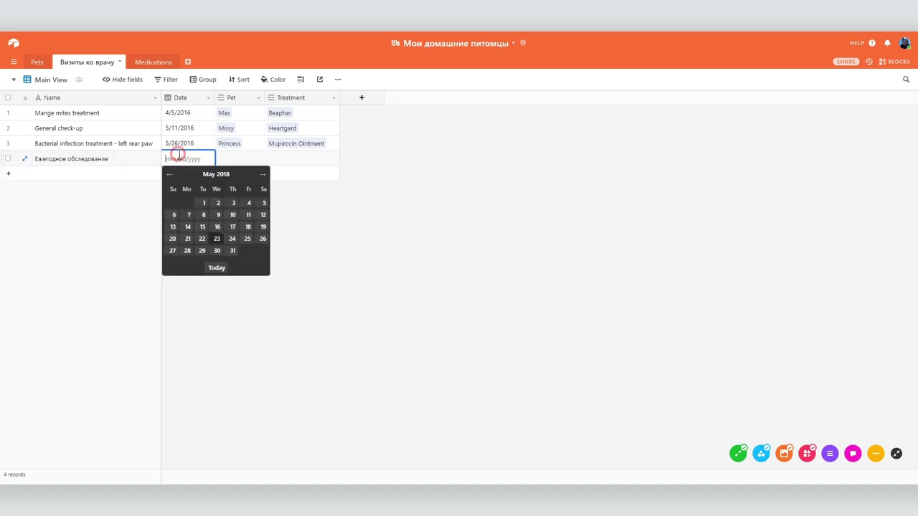
left_click(202, 241)
Step: Link the "Ежегодное обследование" visit to the pet Max
left_click(219, 159)
left_click(219, 157)
left_click(163, 85)
Step: Create a linked treatment "Анальгин" for the "Ежегодное обследование" visit, with dosage "2 таблетки", frequency "раз в год" and "Что болит" set to "голова"
left_click(294, 157)
left_click(270, 158)
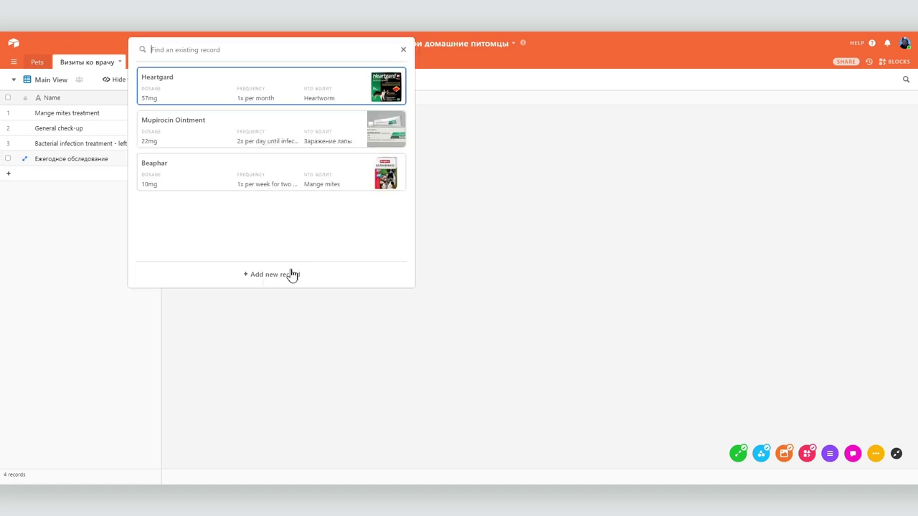
left_click(289, 272)
type("Анальги")
left_click(299, 287)
type("2 та")
left_click(322, 348)
type("раз")
left_click(318, 397)
type("голова")
scroll(492, 339, "down", 3)
left_click(659, 77)
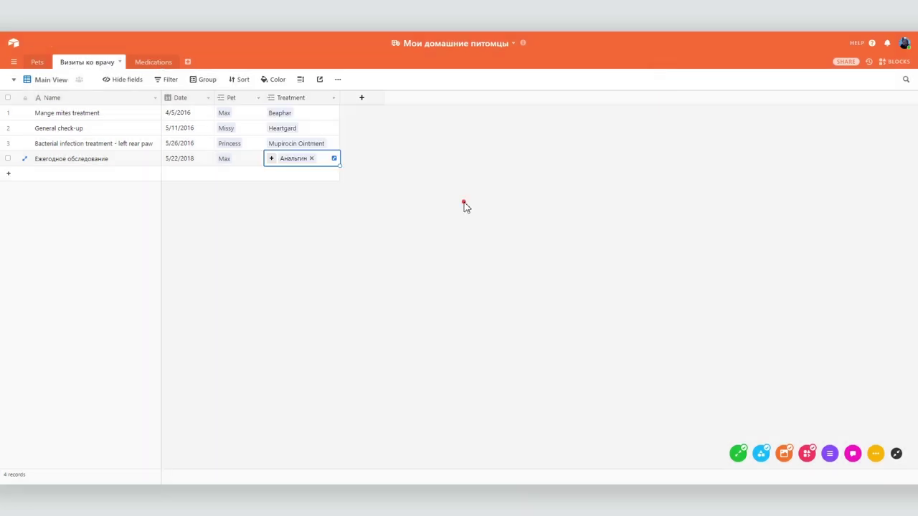
Step: Link the "Анальгин" record in the Medications table to the pet Max
left_click(146, 64)
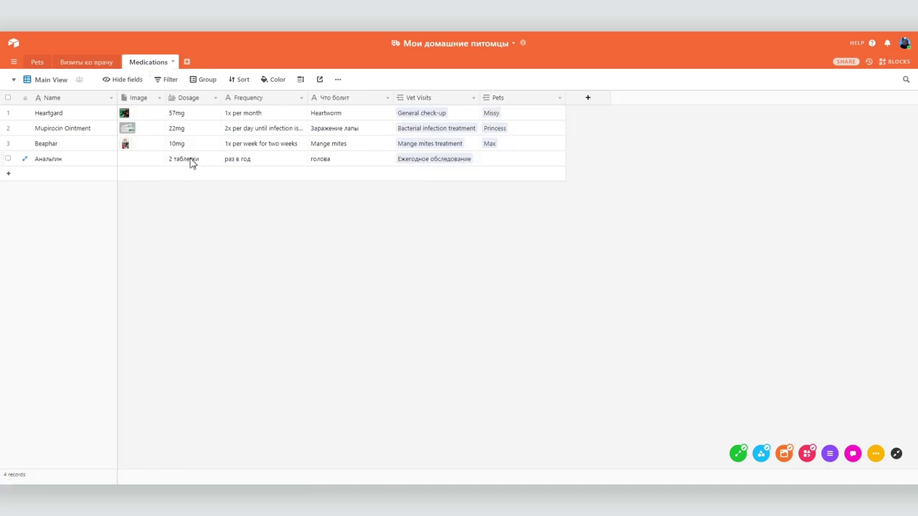
left_click(518, 161)
left_click(486, 159)
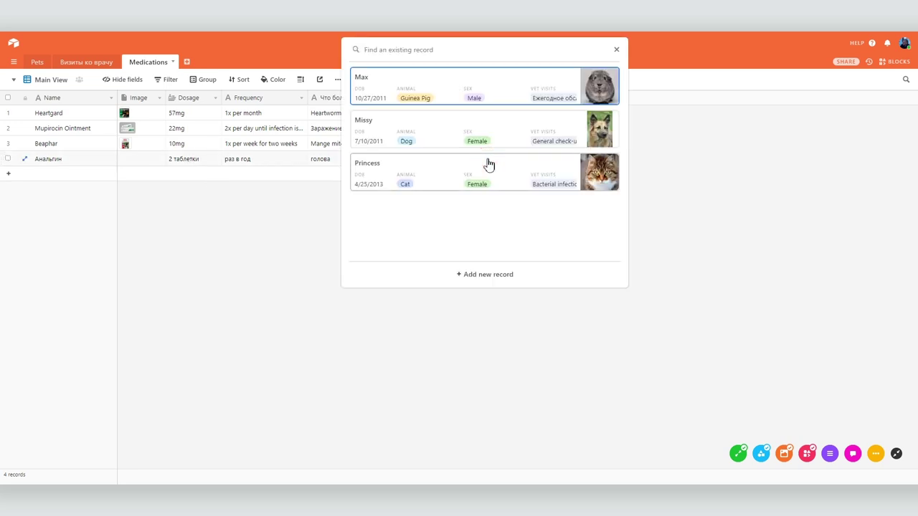
left_click(404, 93)
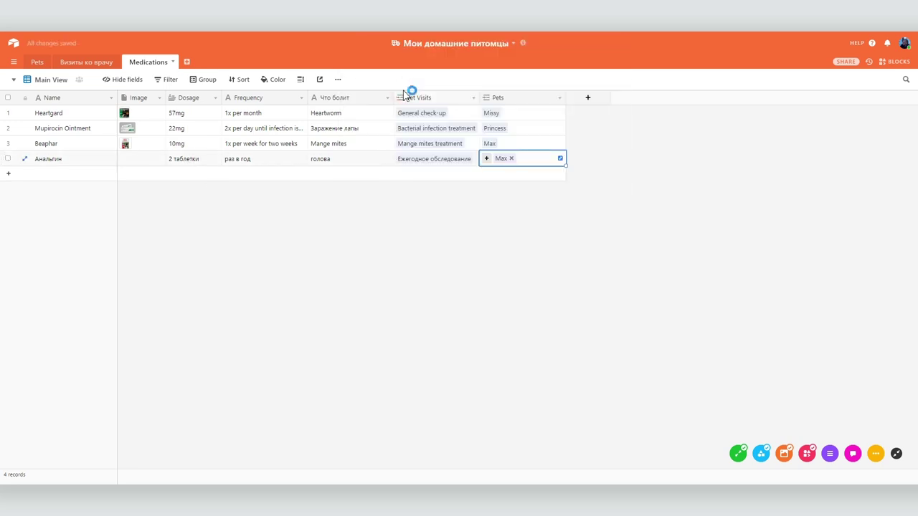
Step: Examine the expanded "Анальгин" record from Max's row in the Pets table, including its linked visit and pet, and close it
left_click(36, 62)
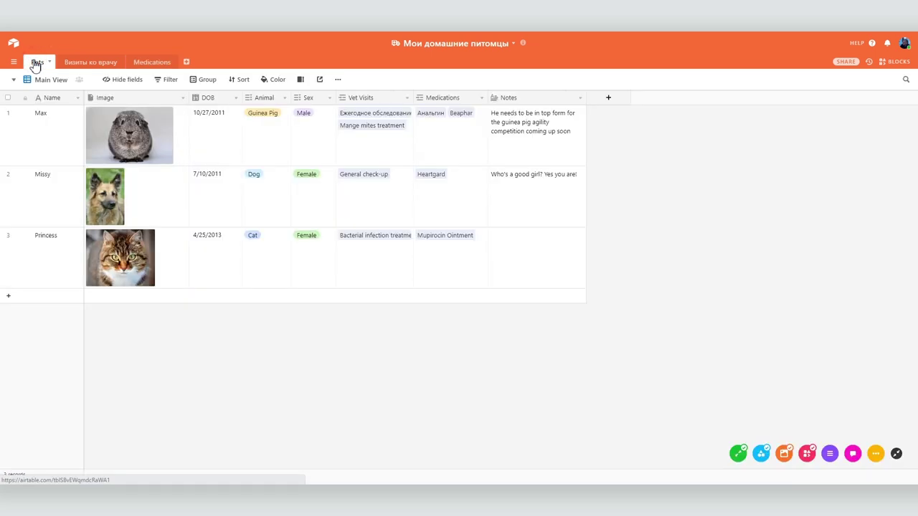
left_click(431, 113)
scroll(408, 258, "down", 2)
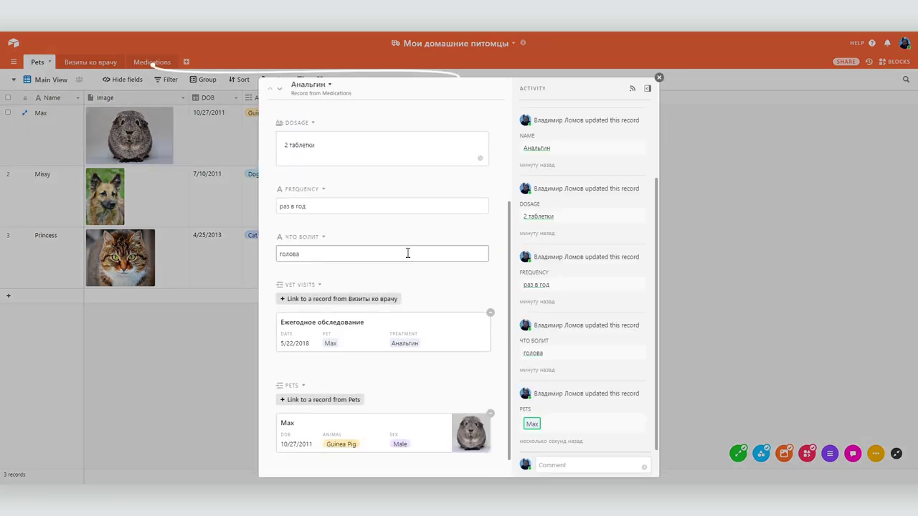
scroll(323, 242, "down", 1)
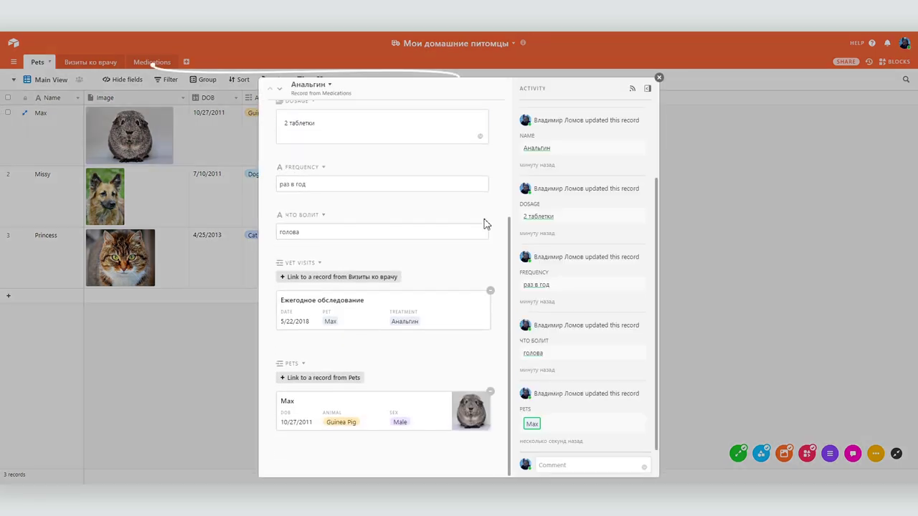
left_click(659, 78)
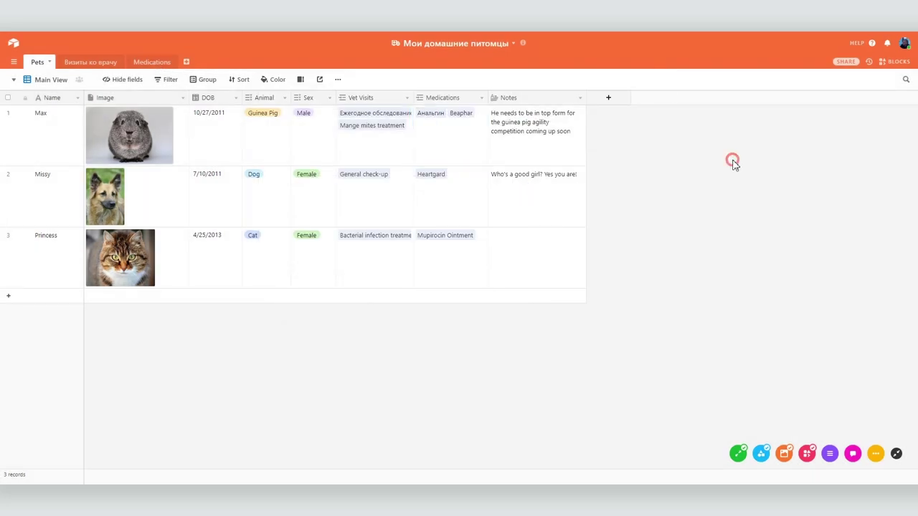
Step: Start a new field in the Pets table, look through the available field types and choose Link to another record
left_click(608, 98)
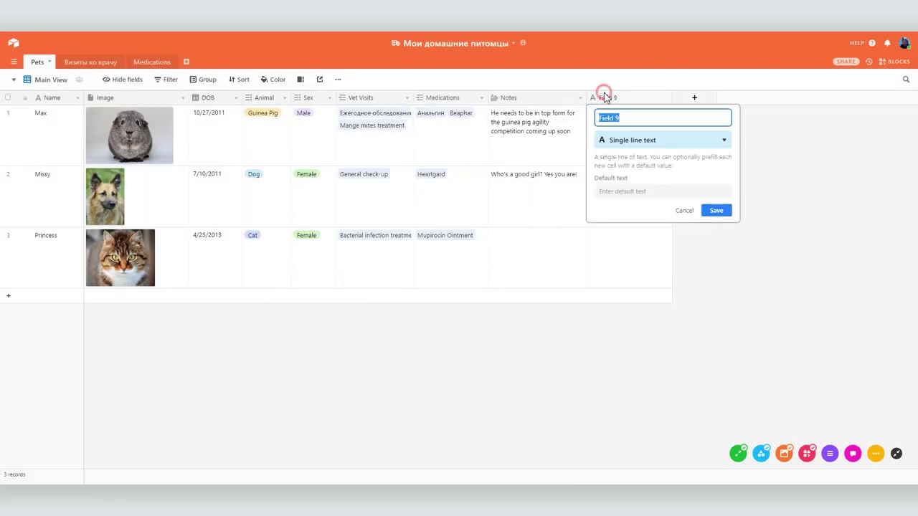
left_click(653, 140)
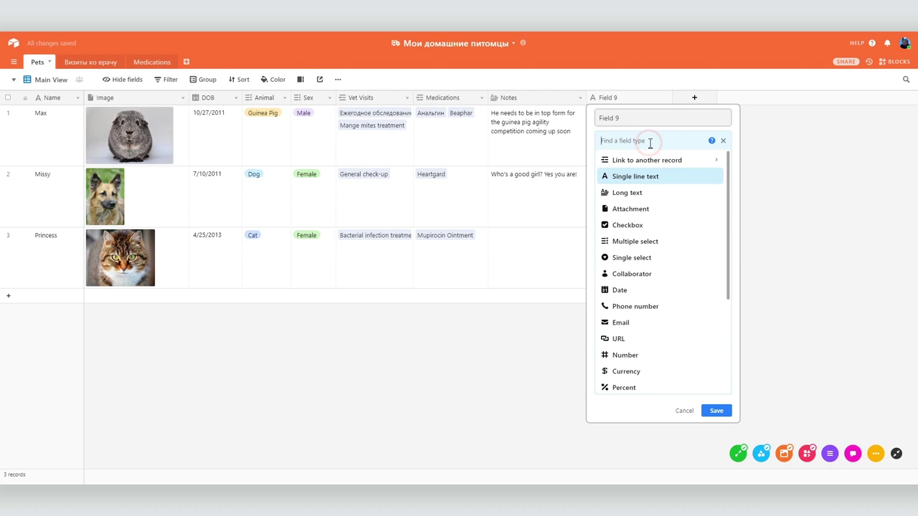
scroll(653, 195, "down", 2)
scroll(653, 194, "down", 1)
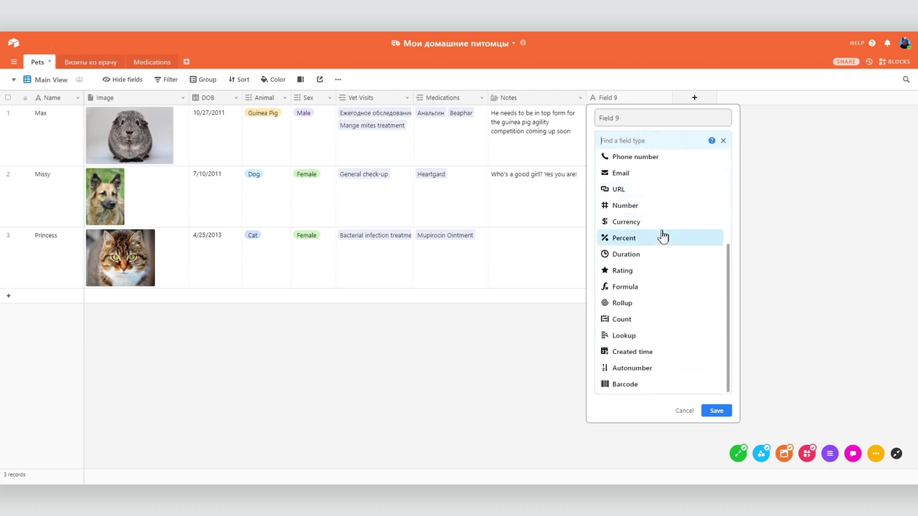
scroll(630, 385, "up", 3)
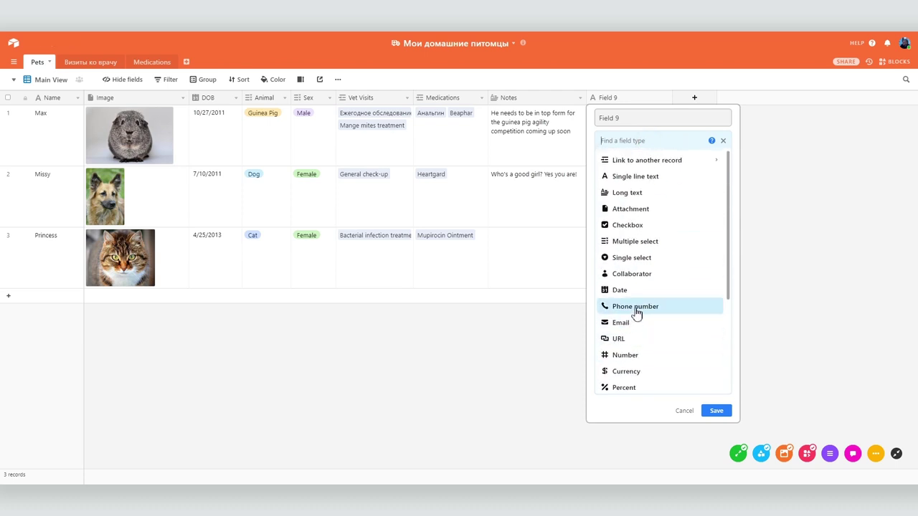
left_click(638, 162)
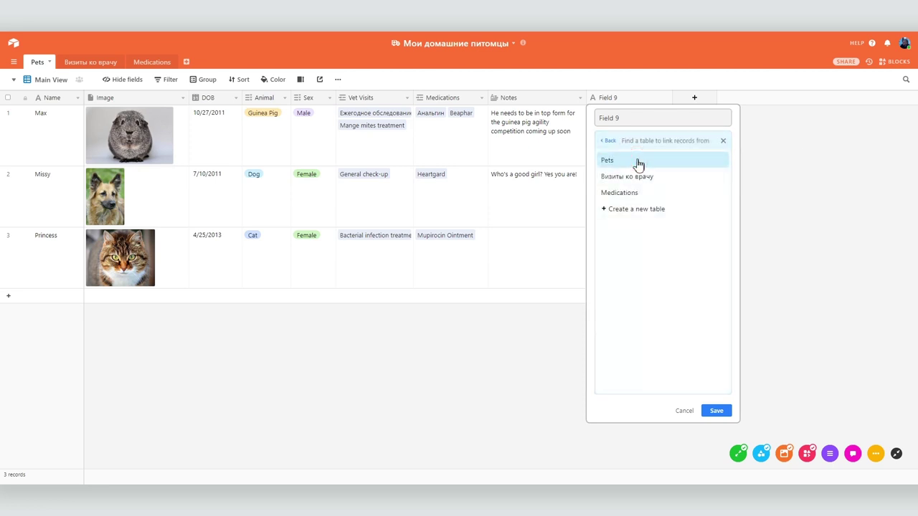